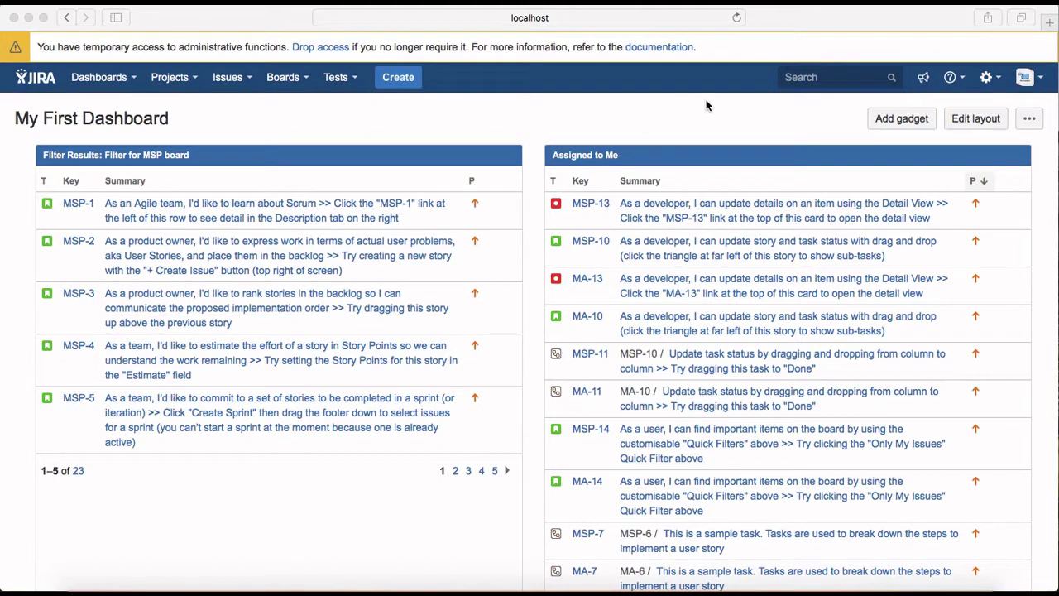
# Open the Atlassian Marketplace from the user profile options.
pyautogui.click(1044, 83)
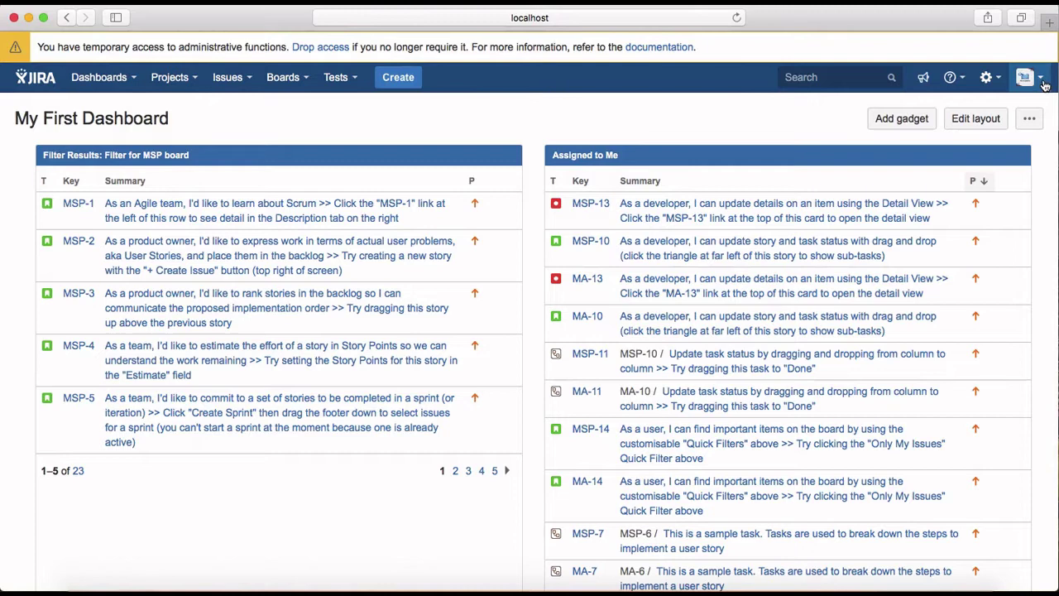
pyautogui.click(1044, 83)
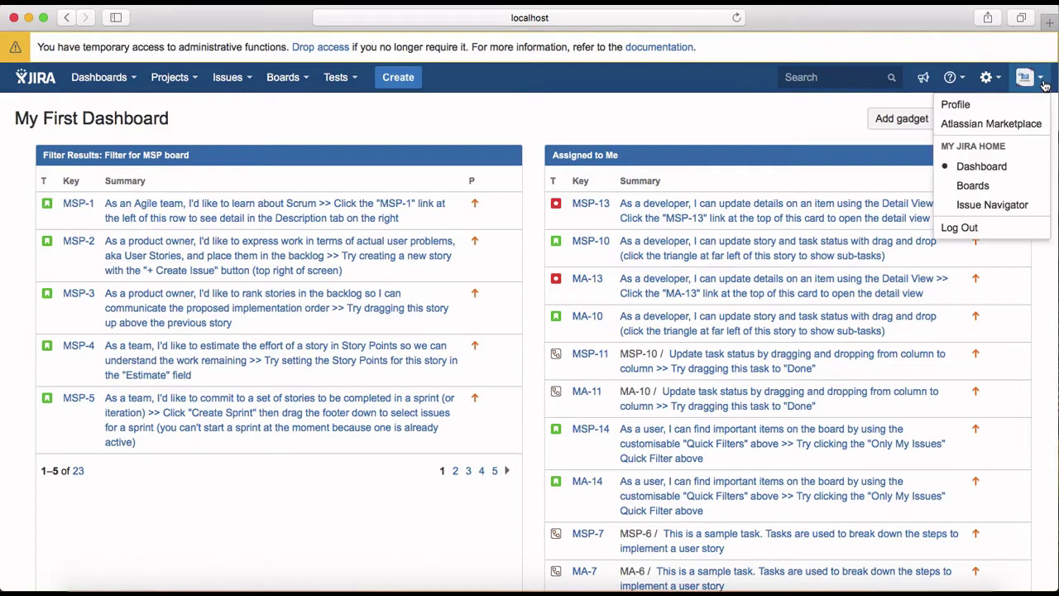
pyautogui.click(1017, 123)
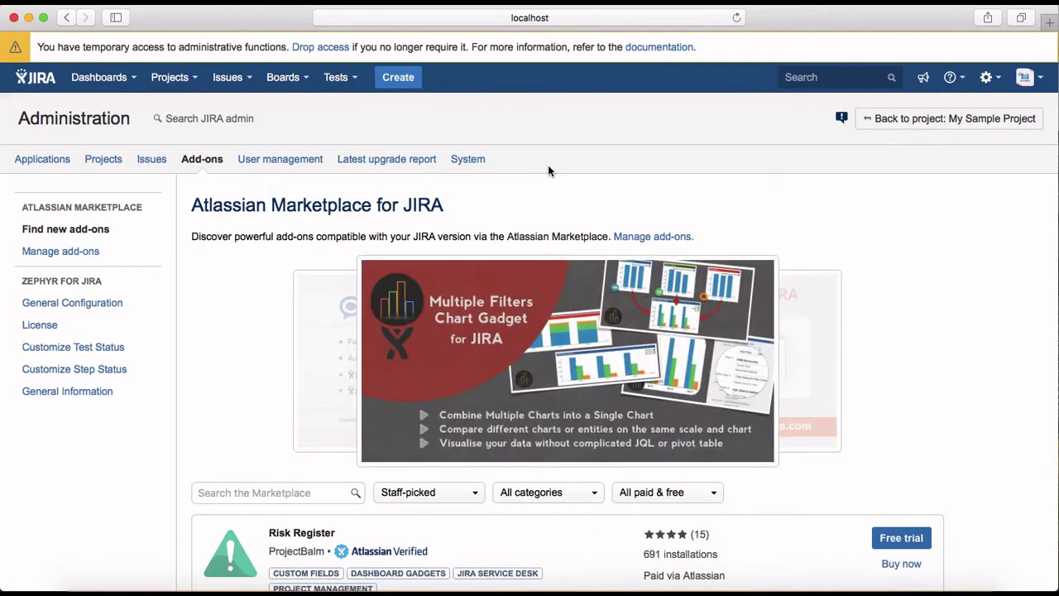
# Browse the staff-picked Marketplace add-ons, examining their ratings, categories, pricing, and trial or install options.
pyautogui.scroll(-5, 975, 289)
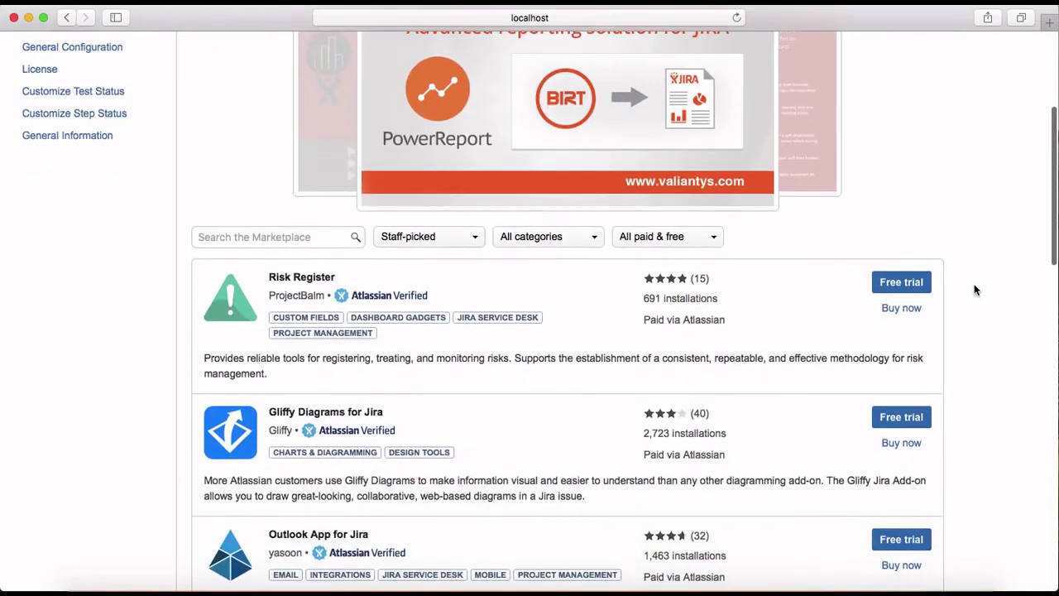
pyautogui.scroll(-3, 975, 289)
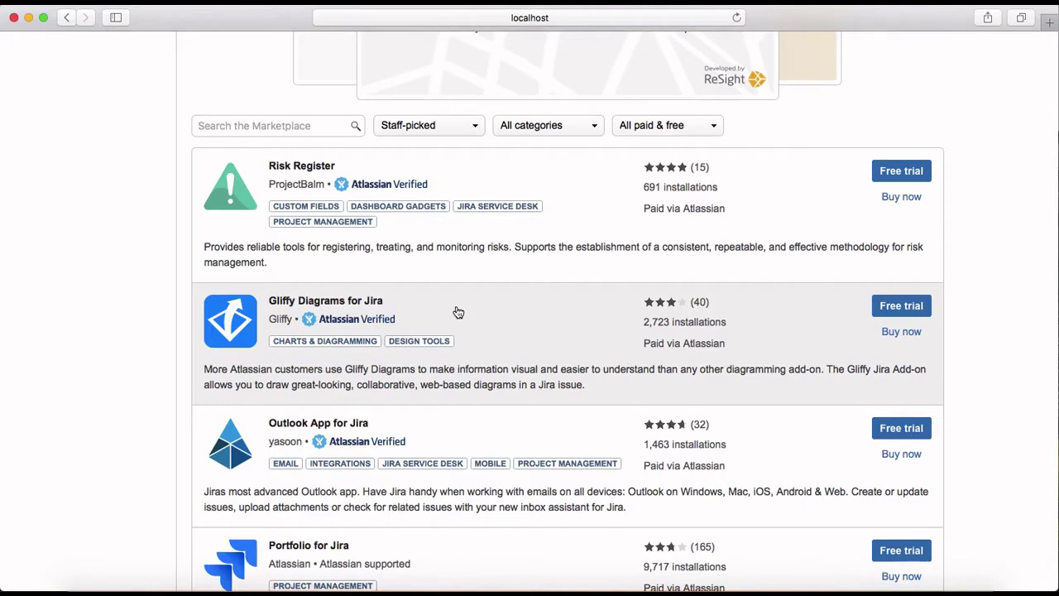
pyautogui.scroll(-3, 504, 402)
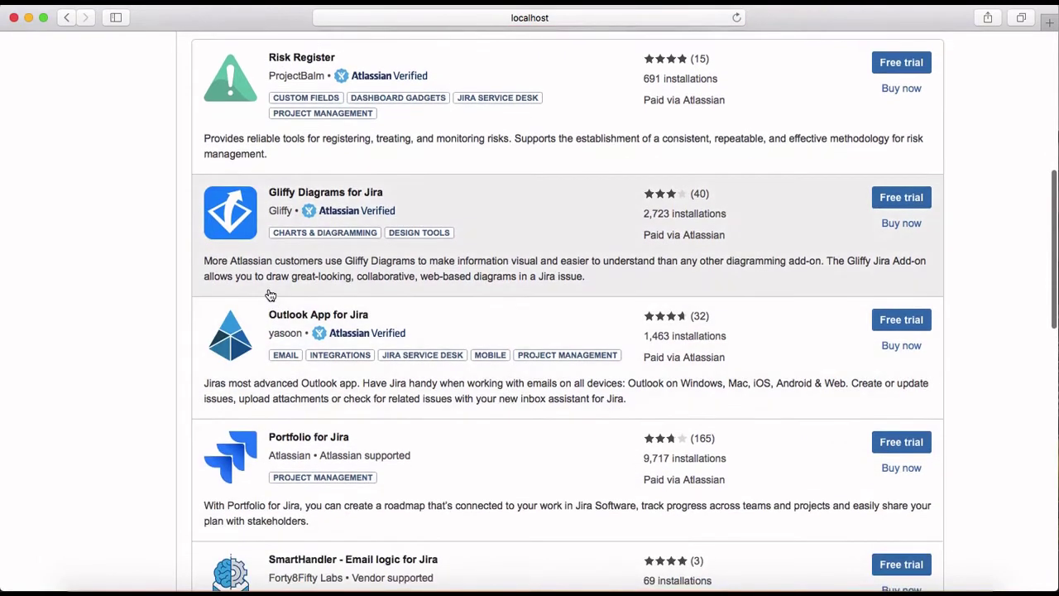
pyautogui.scroll(-2, 541, 479)
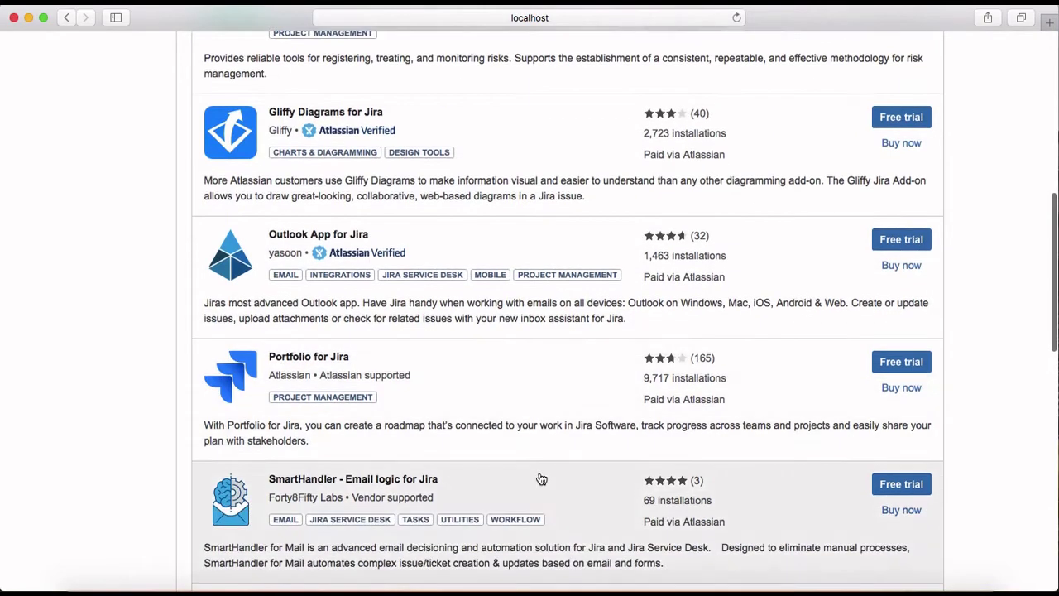
pyautogui.scroll(-2, 541, 479)
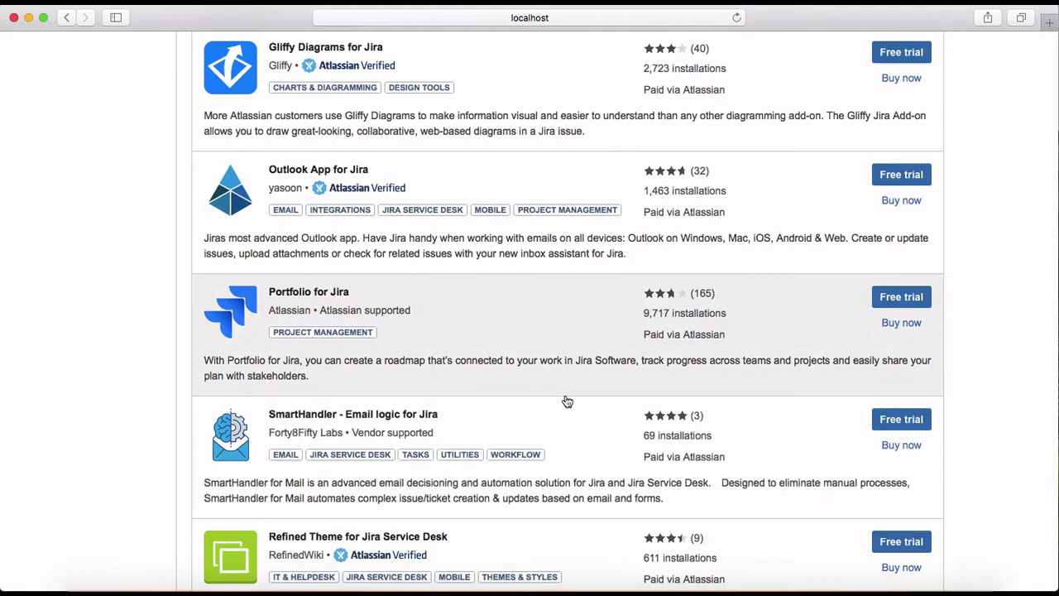
pyautogui.scroll(-10, 567, 401)
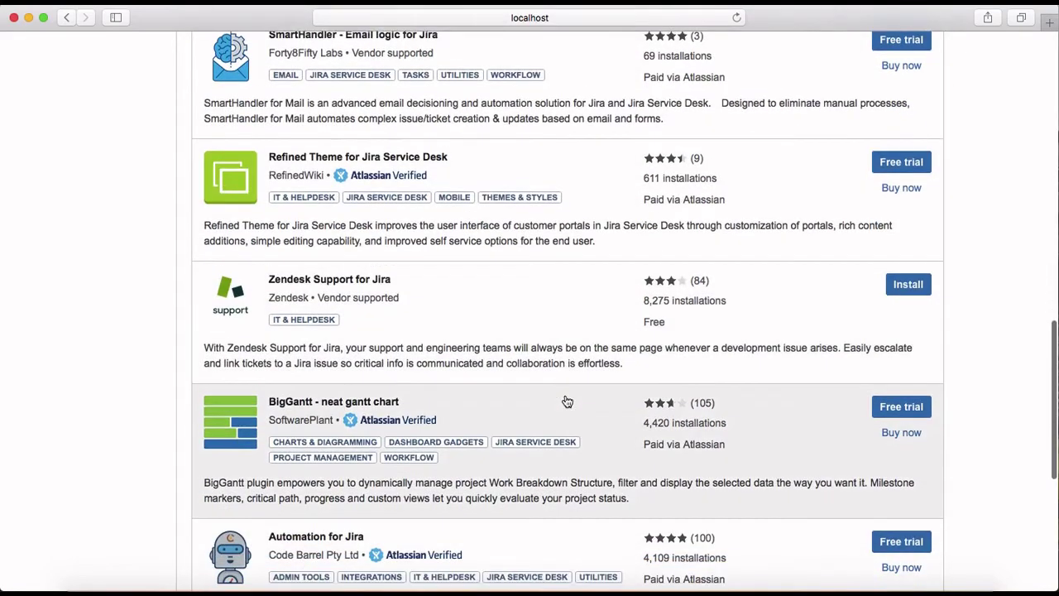
pyautogui.scroll(-10, 566, 401)
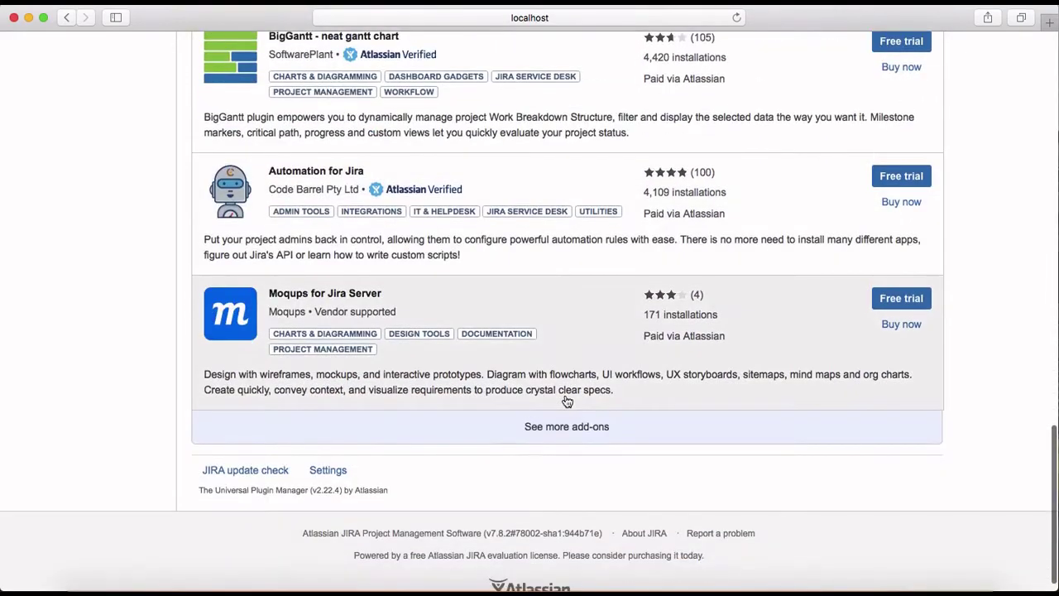
pyautogui.scroll(20, 567, 401)
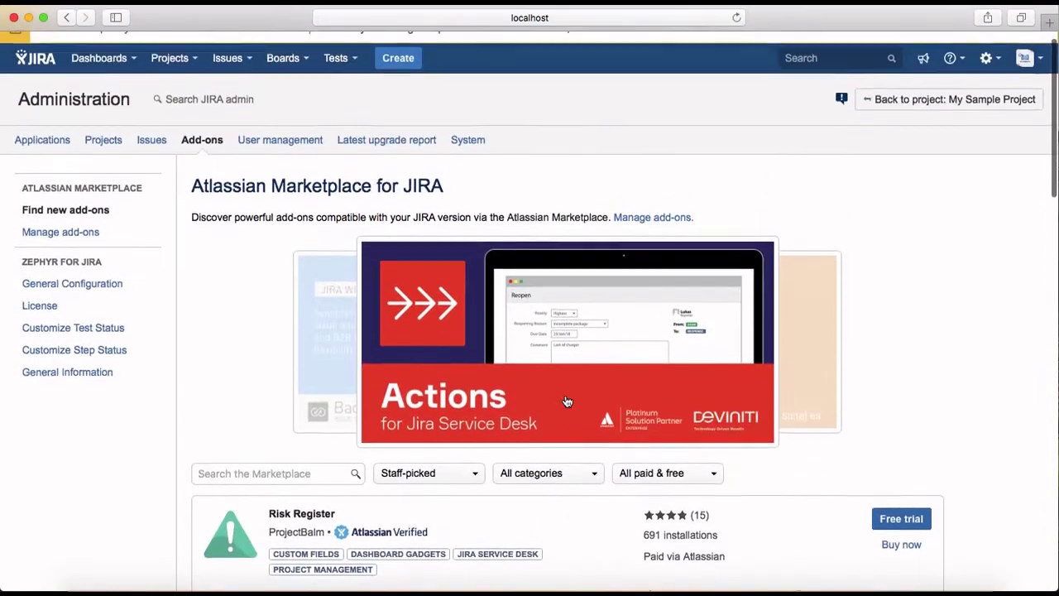
pyautogui.scroll(-6, 567, 401)
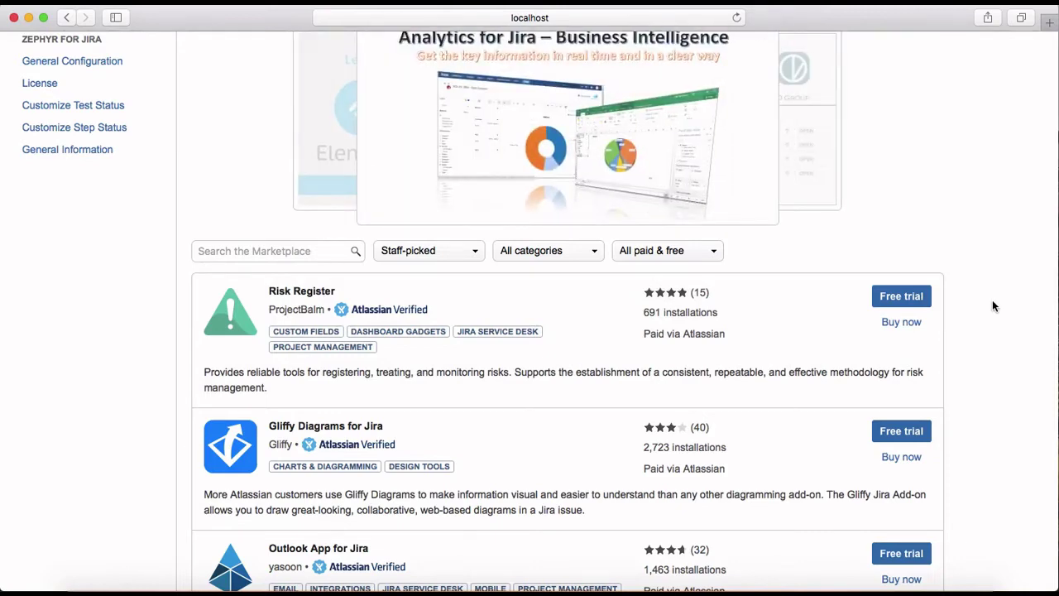
pyautogui.scroll(-3, 992, 302)
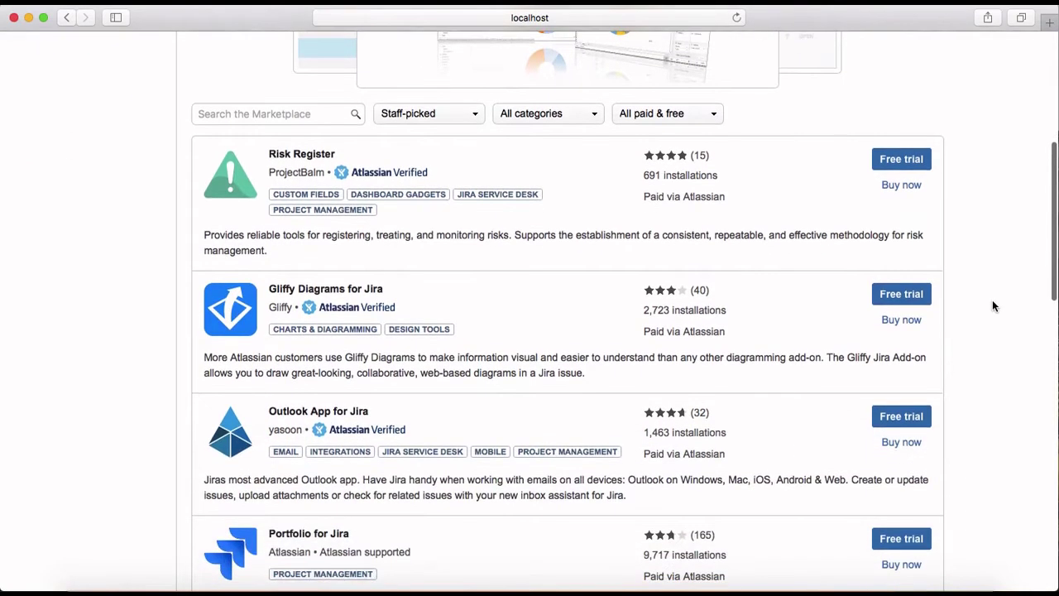
# Open the Manage add-ons page and look through the user-installed add-ons down to Zephyr for JIRA.
pyautogui.scroll(7, 993, 301)
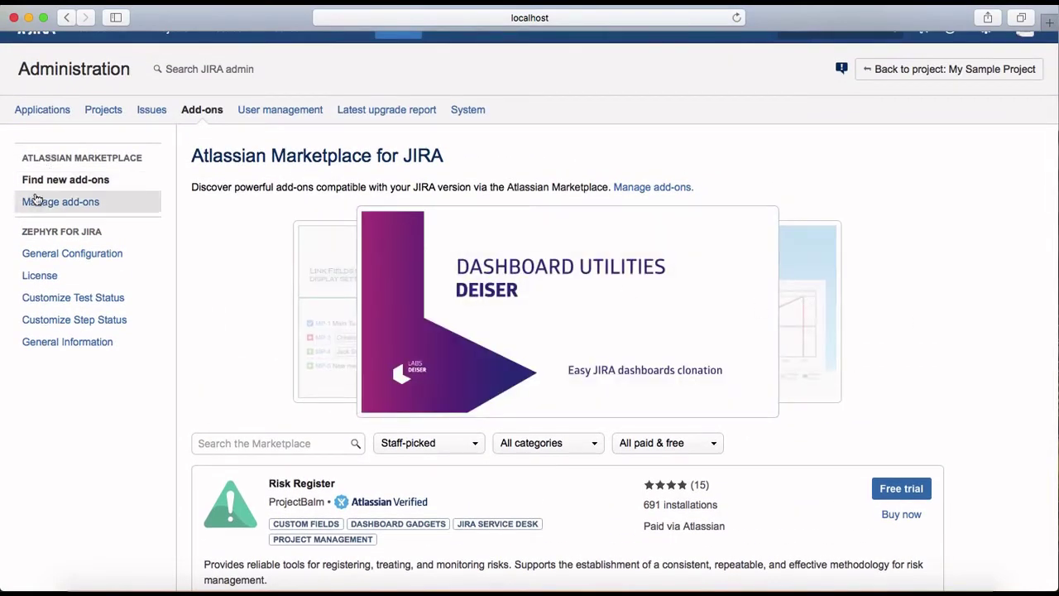
pyautogui.click(58, 209)
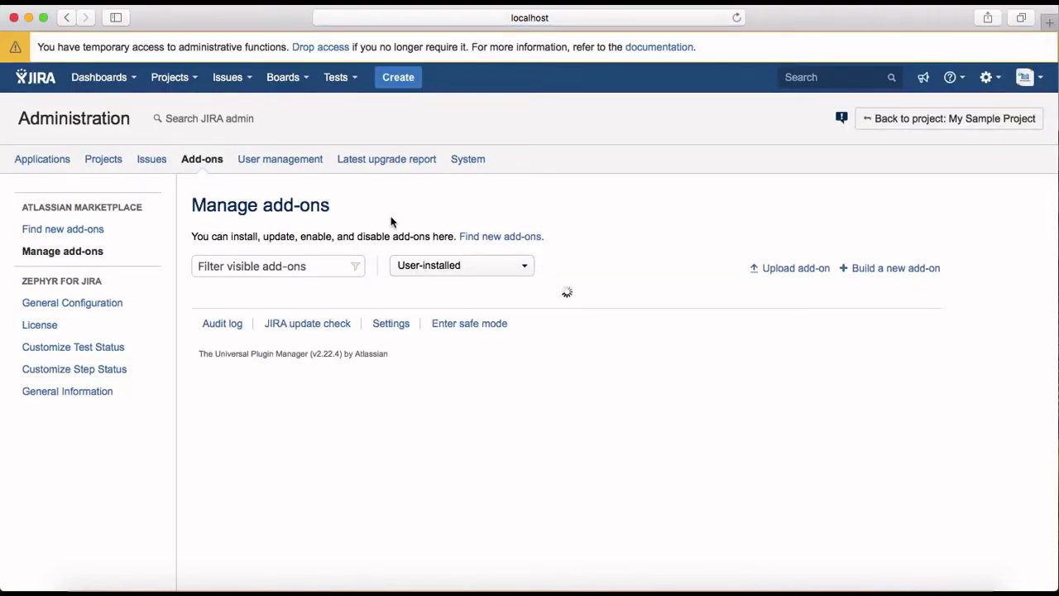
pyautogui.scroll(-3, 565, 424)
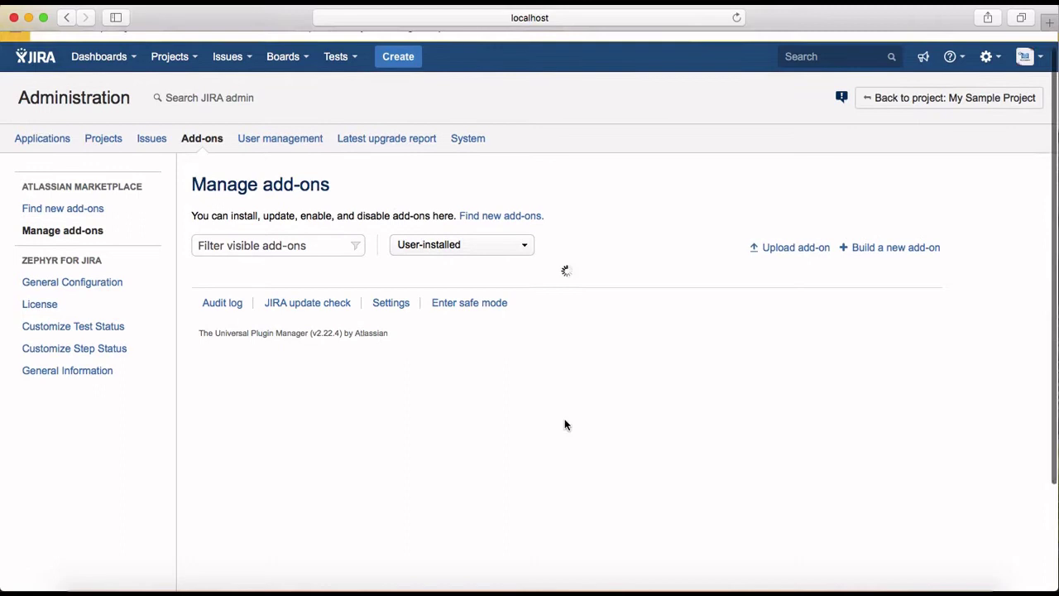
pyautogui.scroll(-2, 565, 424)
pyautogui.scroll(5, 565, 425)
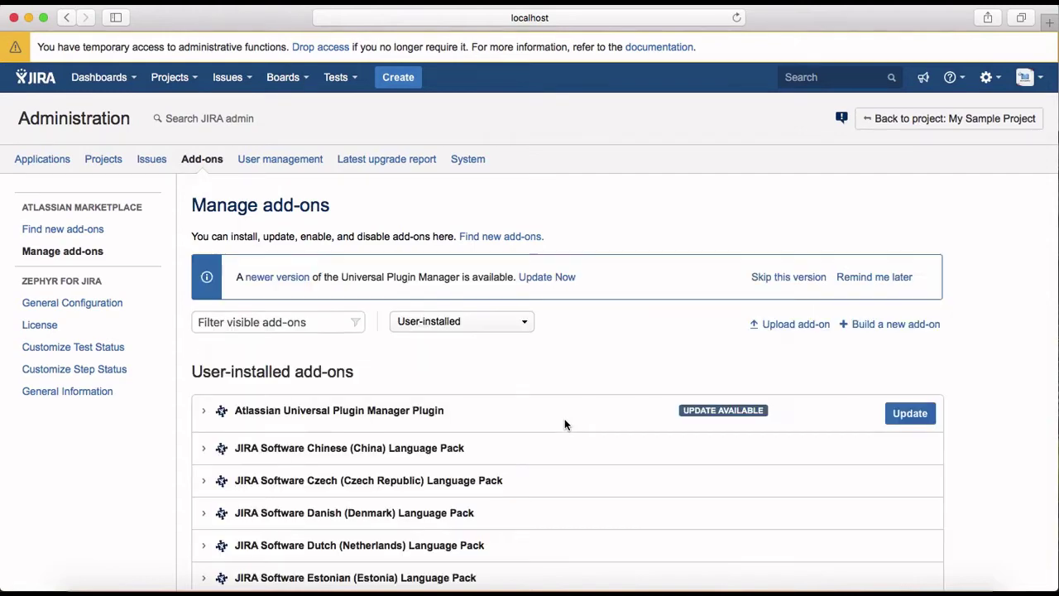
pyautogui.scroll(-10, 566, 424)
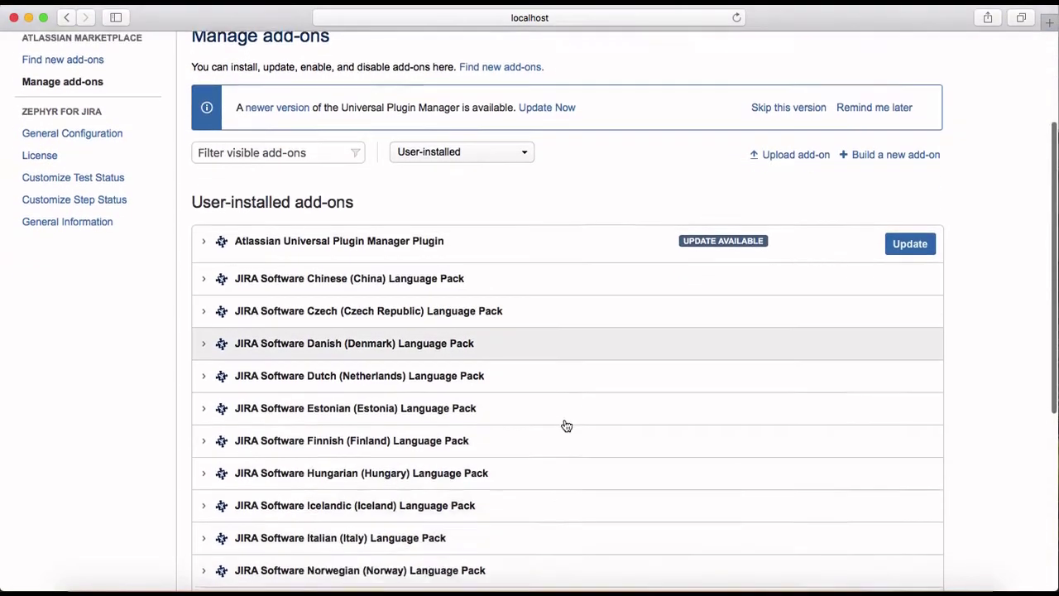
pyautogui.scroll(-9, 566, 425)
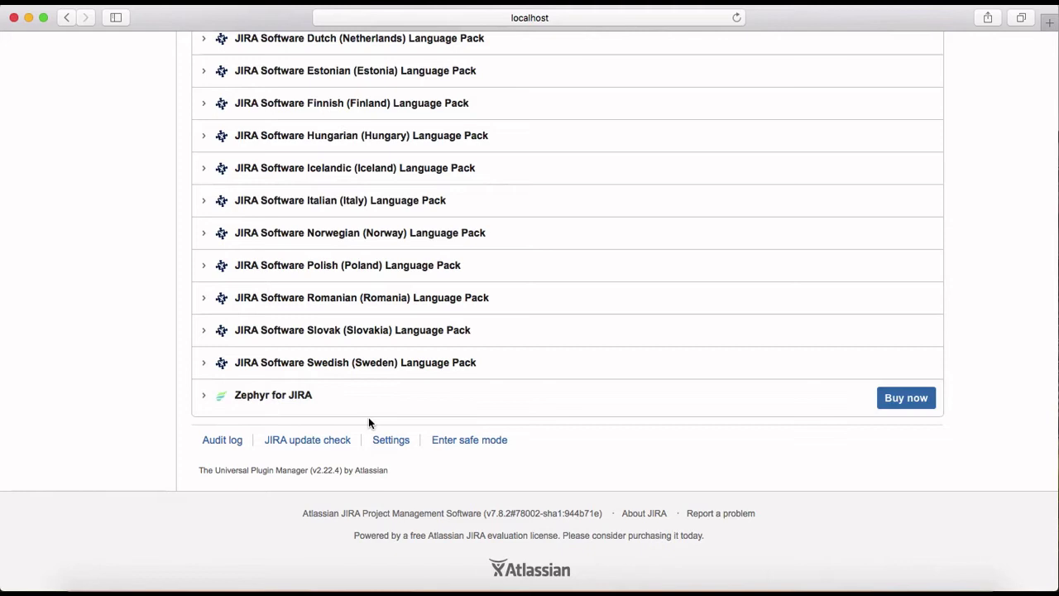
pyautogui.scroll(-2, 272, 397)
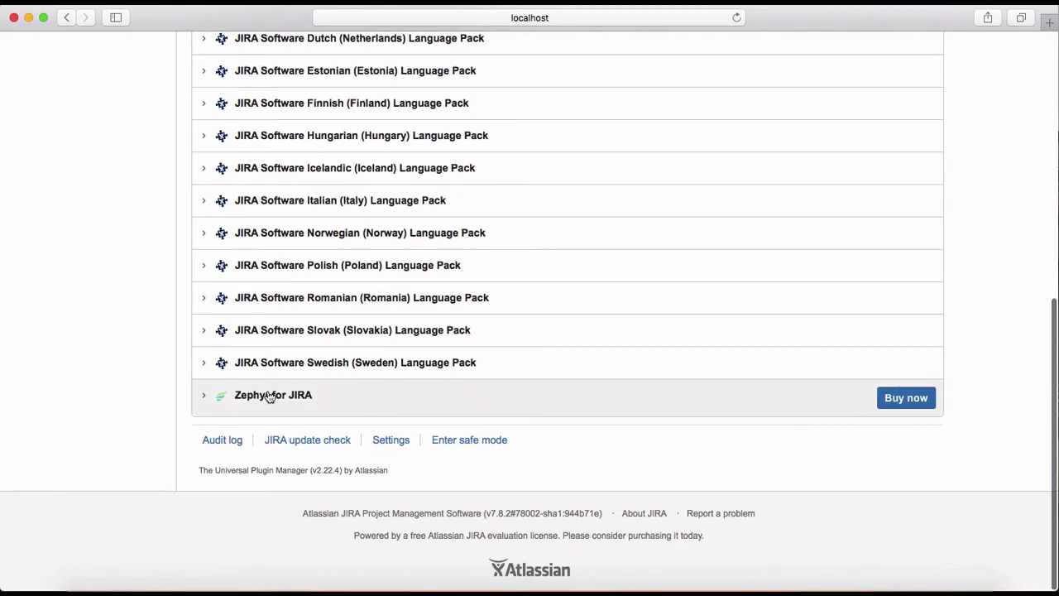
# Expand the Zephyr for JIRA add-on and examine its license details and its configure, uninstall and disable options.
pyautogui.click(207, 402)
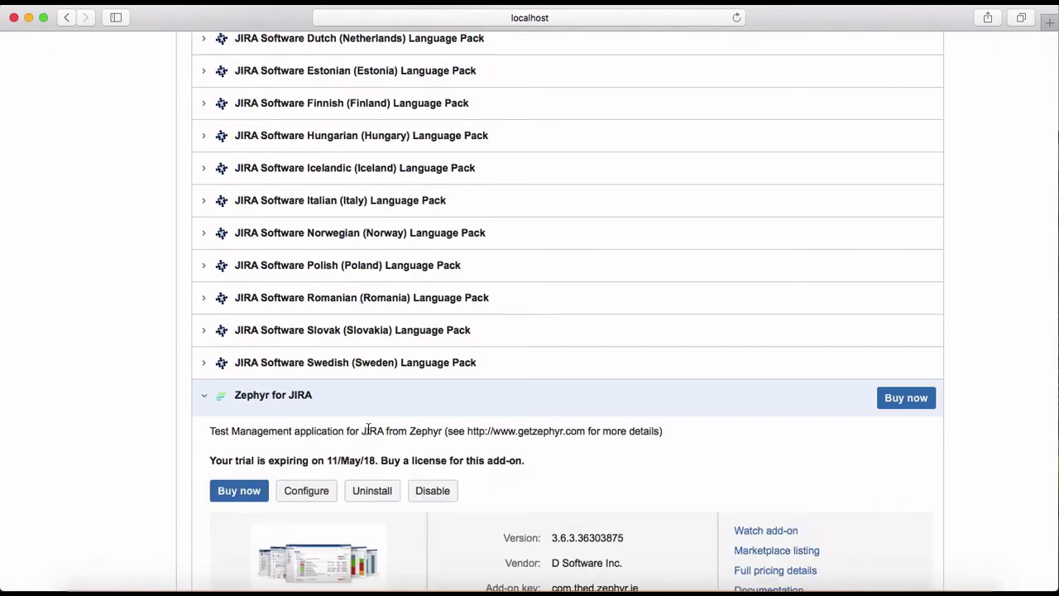
pyautogui.scroll(-2, 368, 428)
pyautogui.scroll(-2, 368, 431)
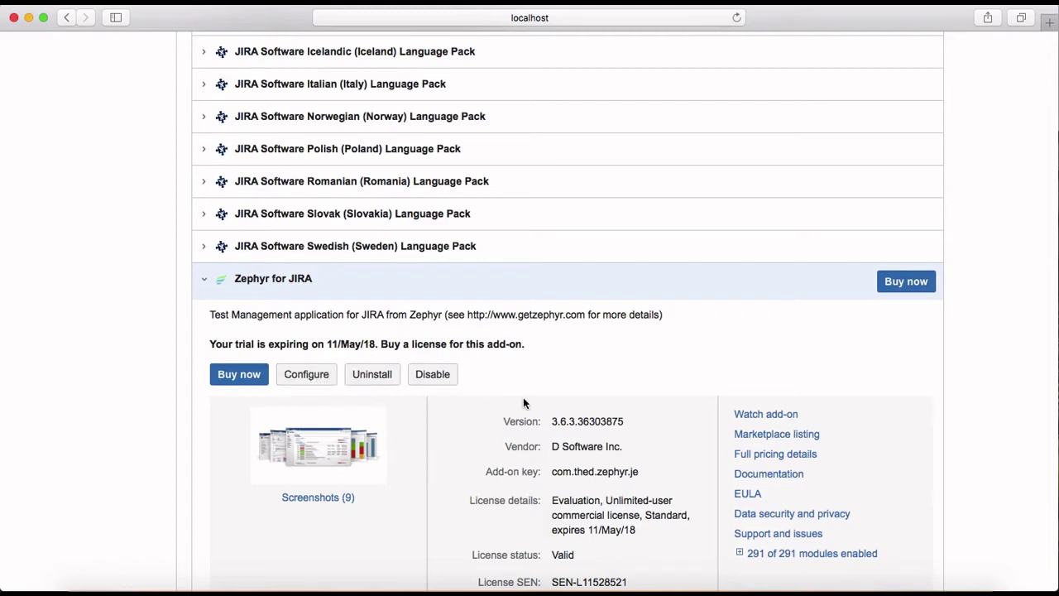
pyautogui.scroll(-3, 541, 409)
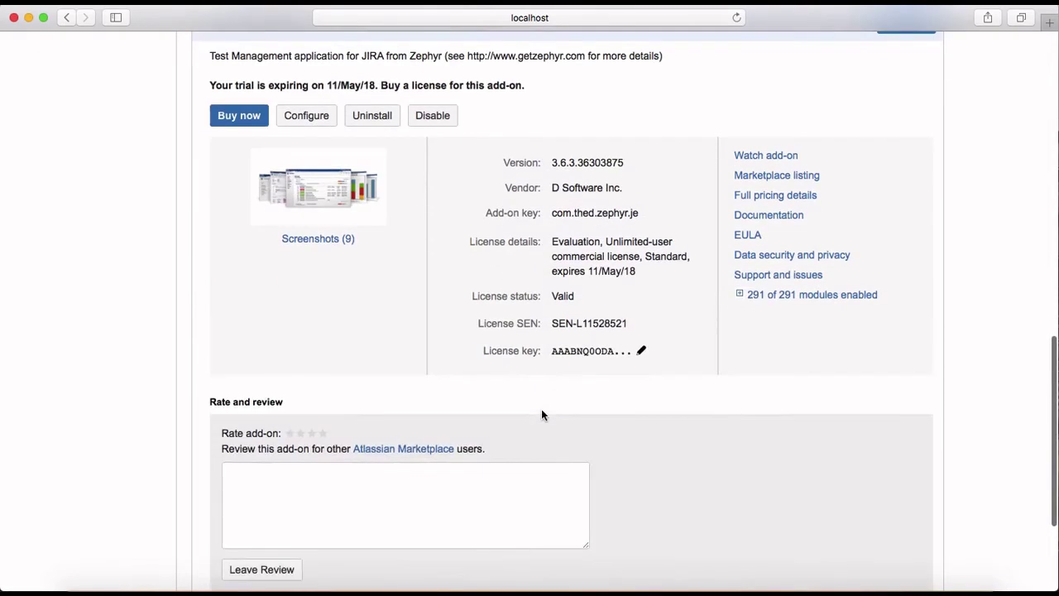
pyautogui.scroll(2, 541, 411)
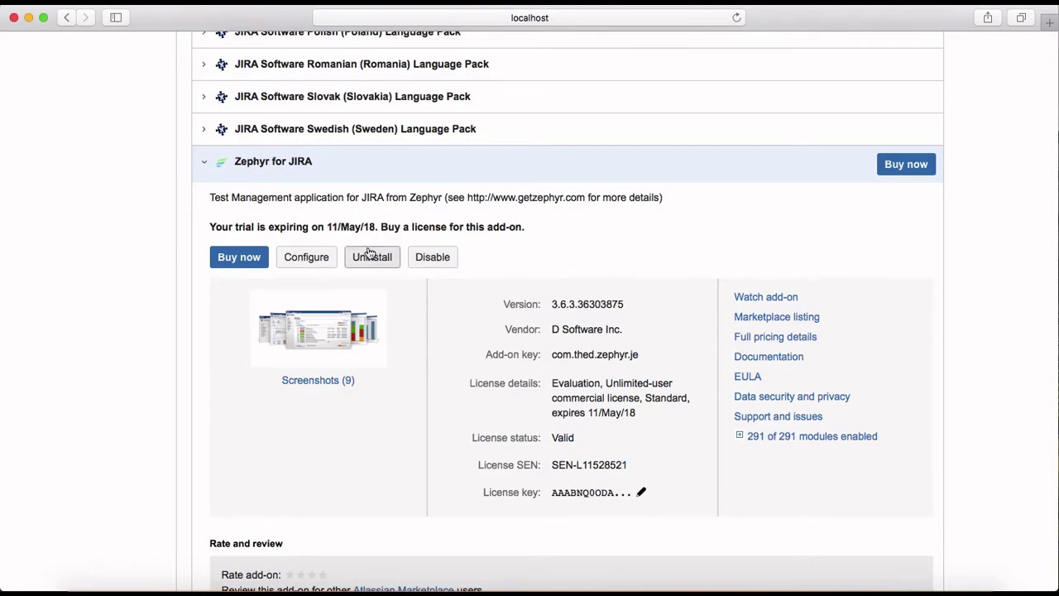
# Return to the Find new add-ons page and view the available listing options for Marketplace add-ons.
pyautogui.scroll(10, 570, 263)
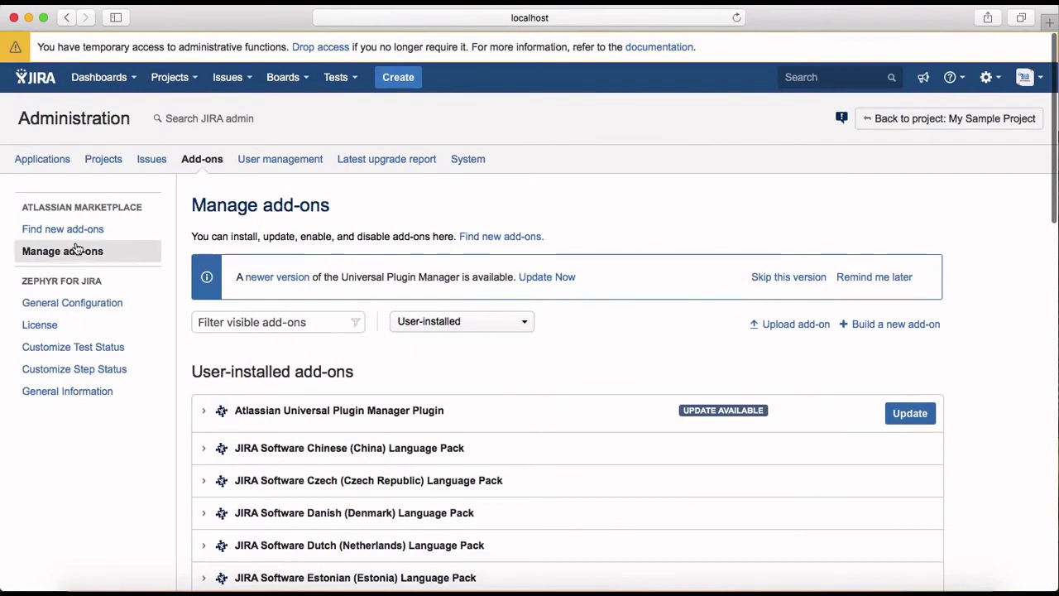
pyautogui.click(485, 239)
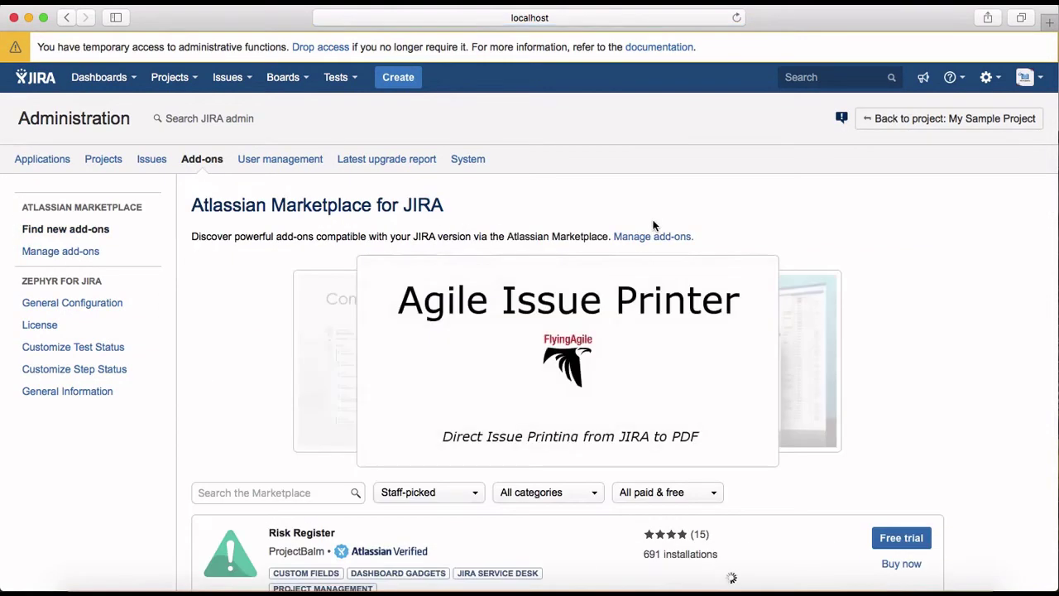
pyautogui.scroll(-3, 676, 207)
pyautogui.scroll(-1, 676, 207)
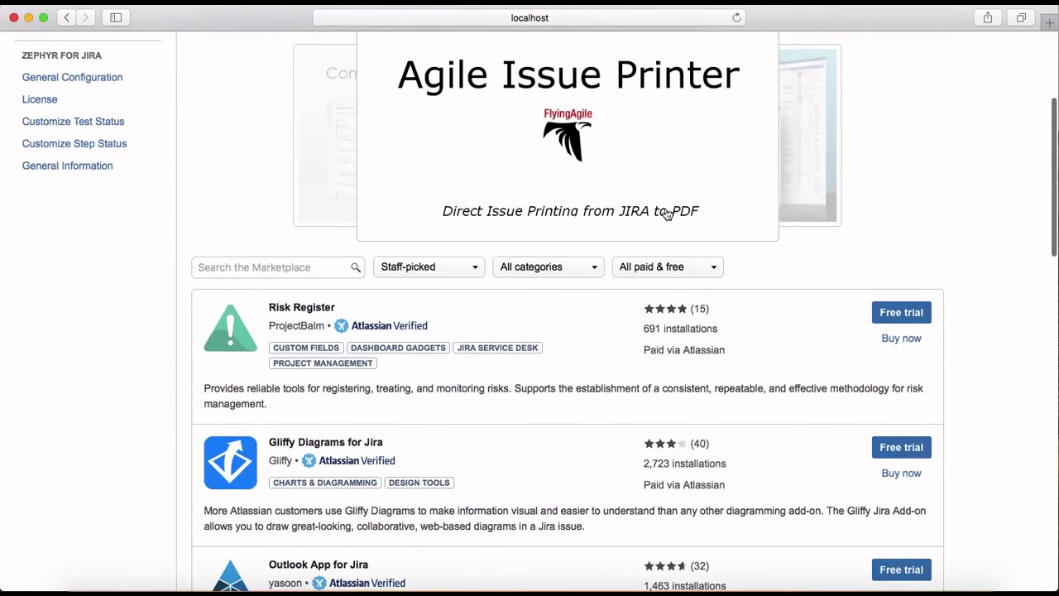
pyautogui.click(281, 270)
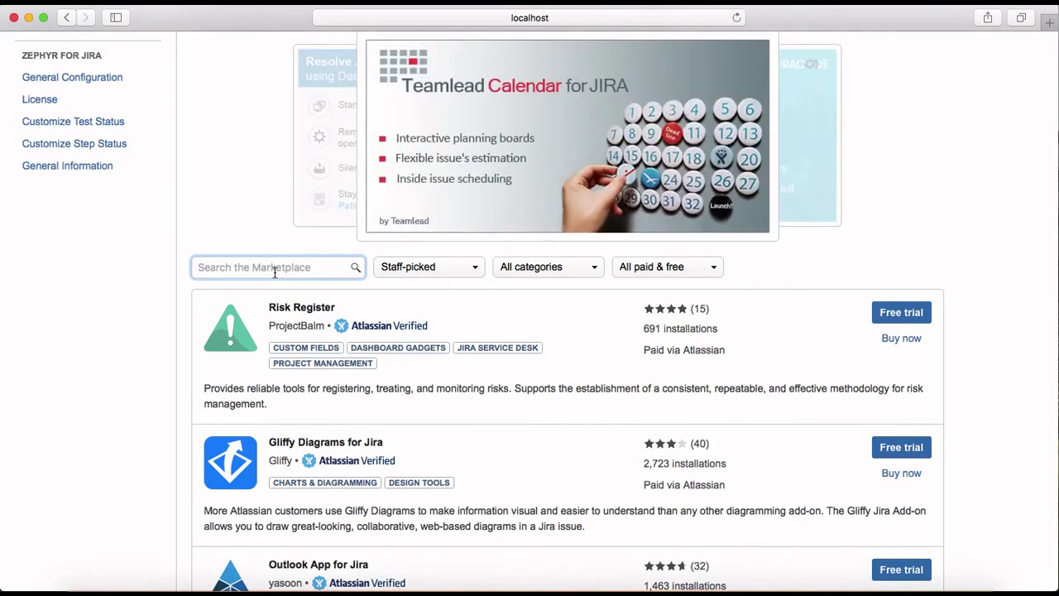
pyautogui.click(474, 274)
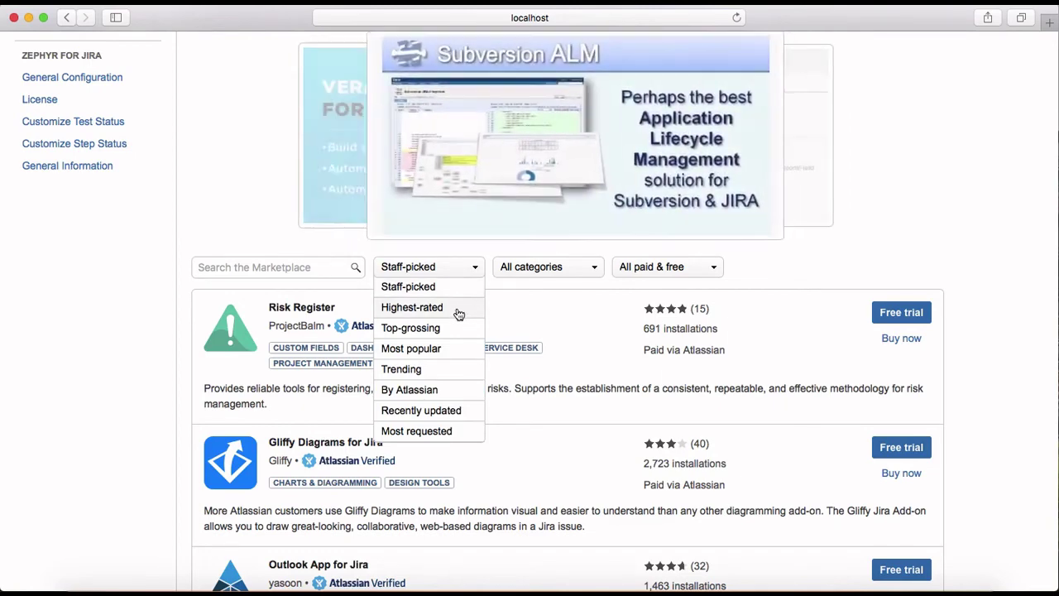
# Filter the staff-picked Marketplace add-ons to the IT & helpdesk category and to All free.
pyautogui.click(560, 265)
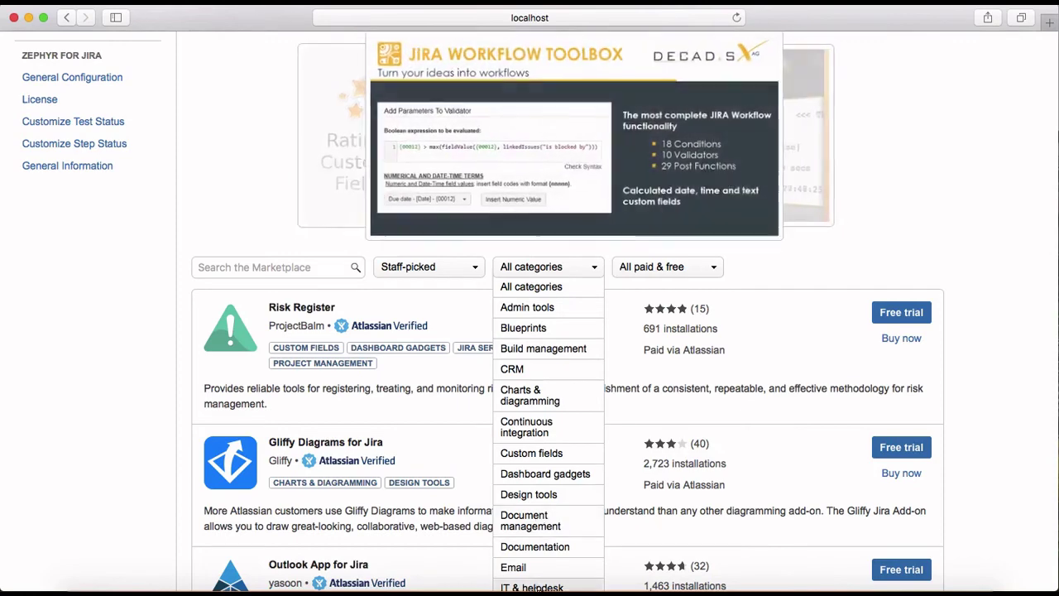
pyautogui.click(531, 586)
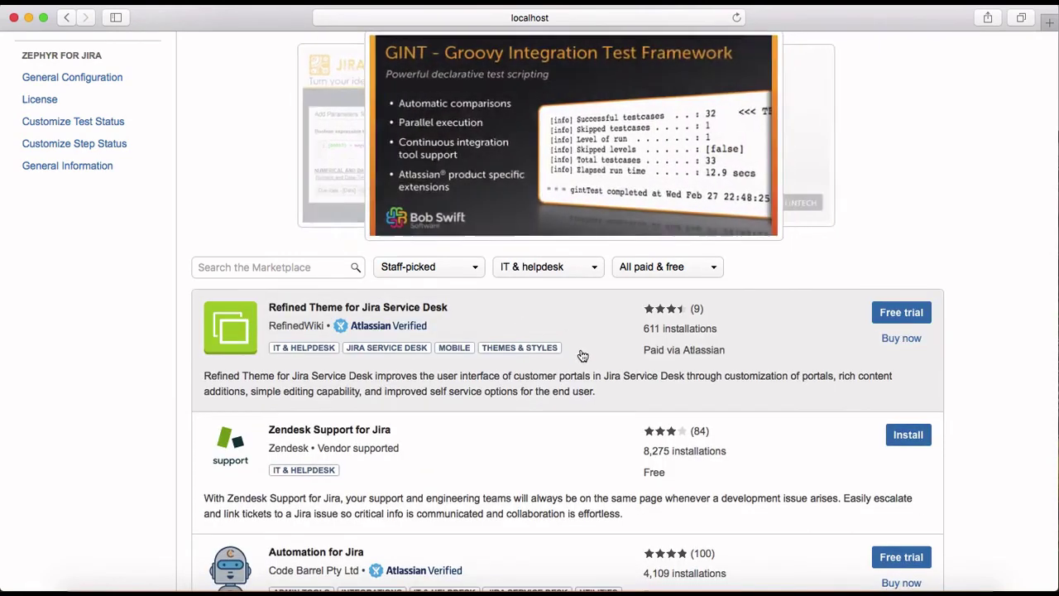
pyautogui.click(684, 273)
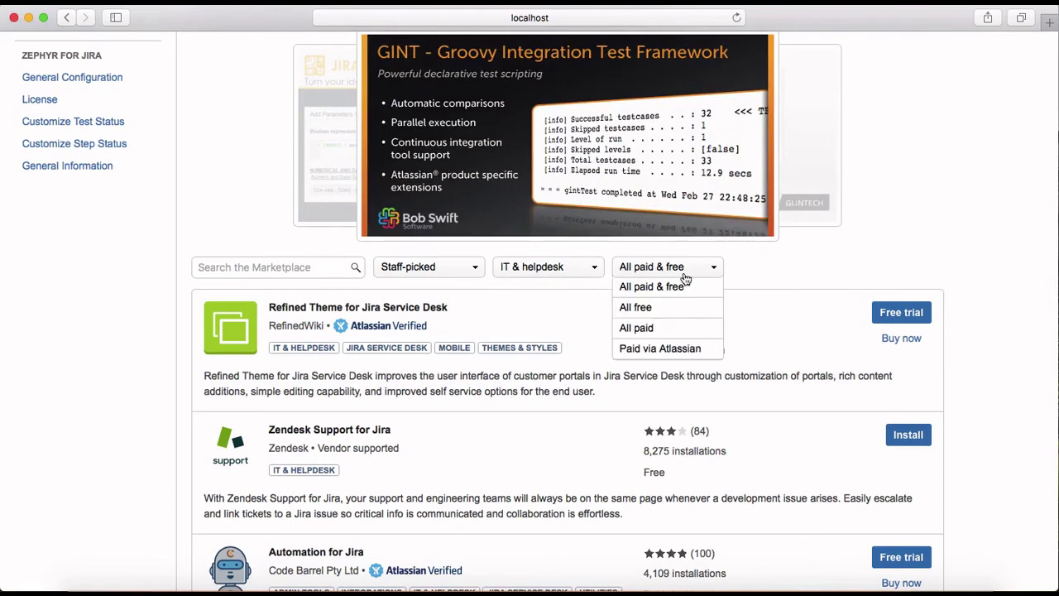
pyautogui.click(670, 309)
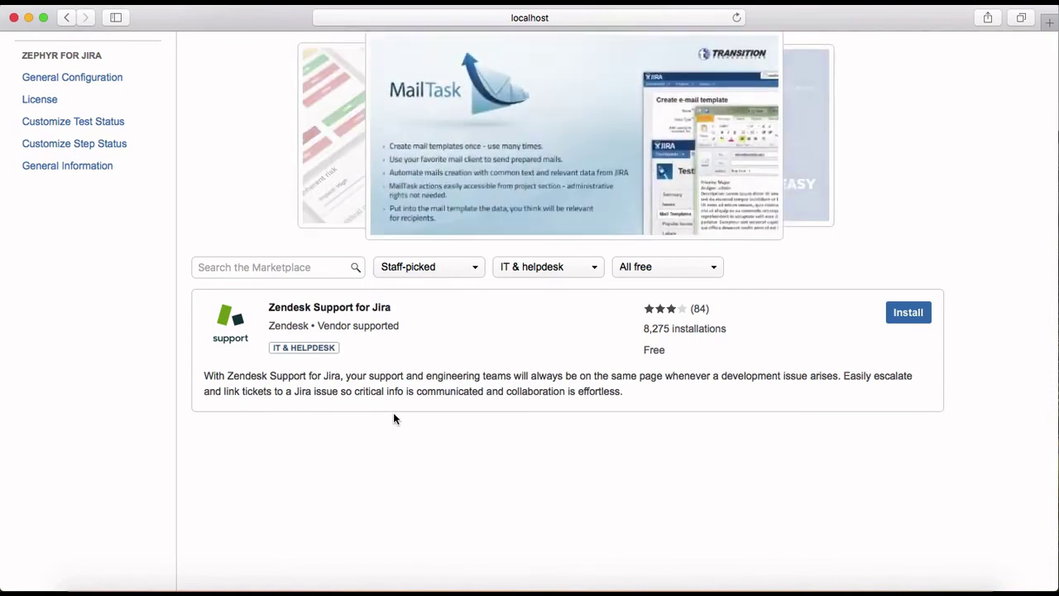
pyautogui.scroll(3, 395, 418)
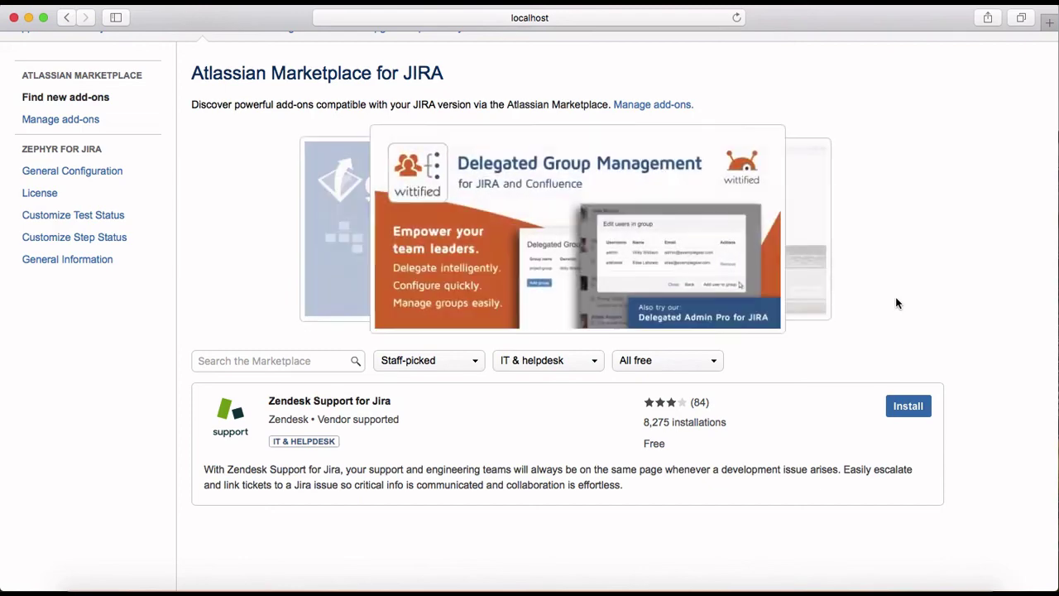
pyautogui.scroll(4, 895, 303)
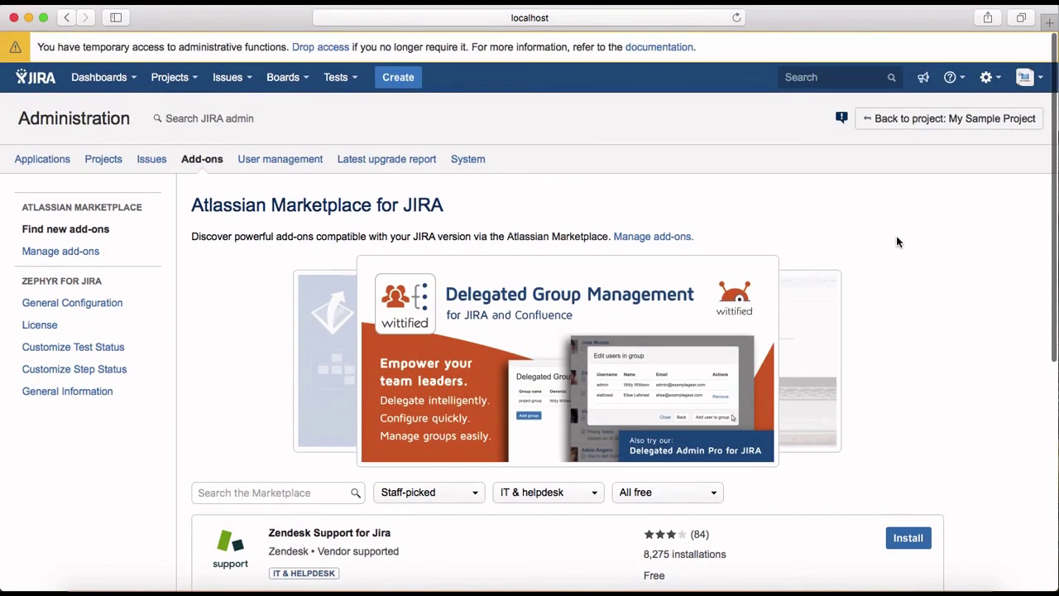